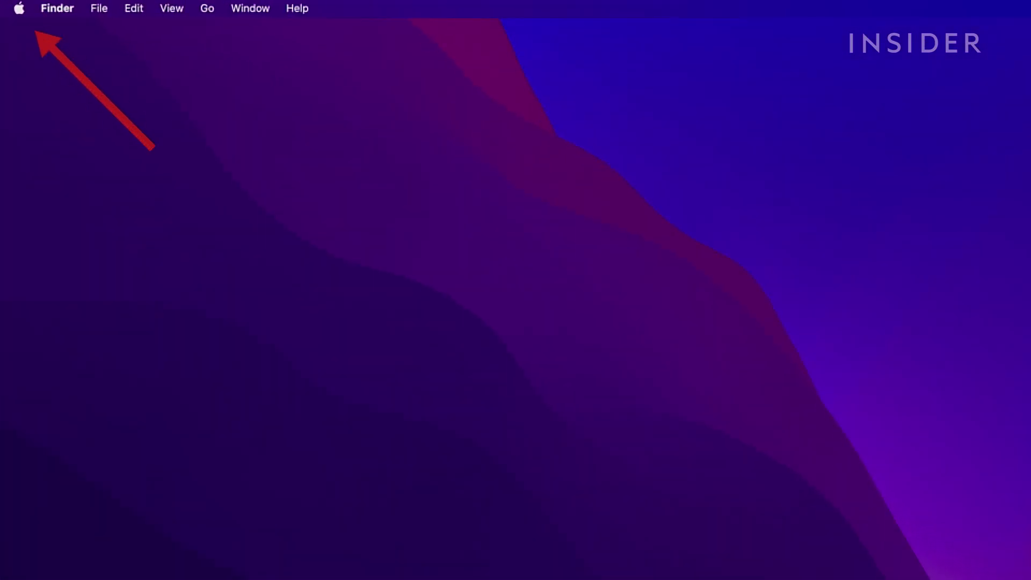
# Step: Open System Preferences from the Apple menu
pyautogui.click(18, 10)
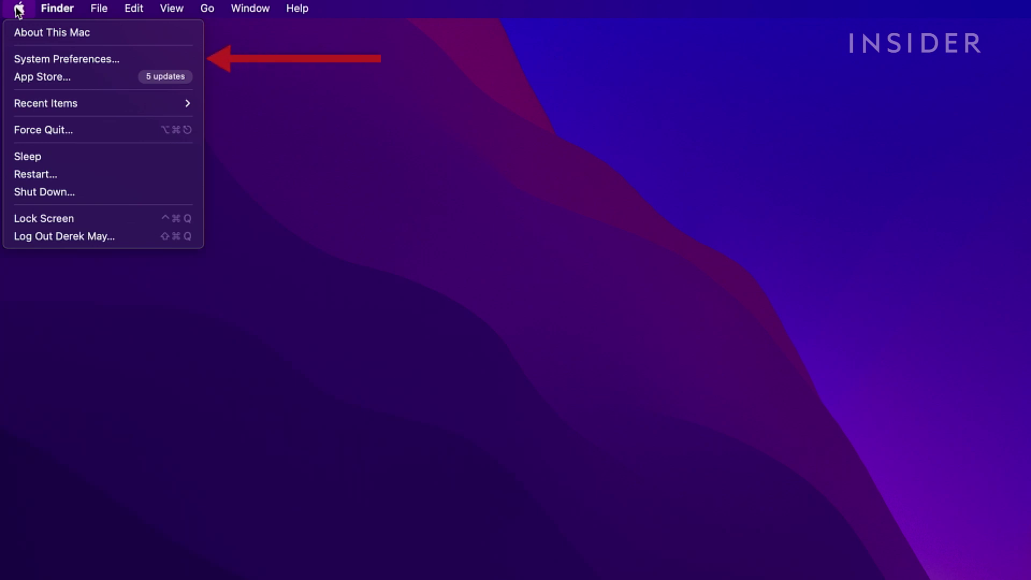
pyautogui.click(43, 59)
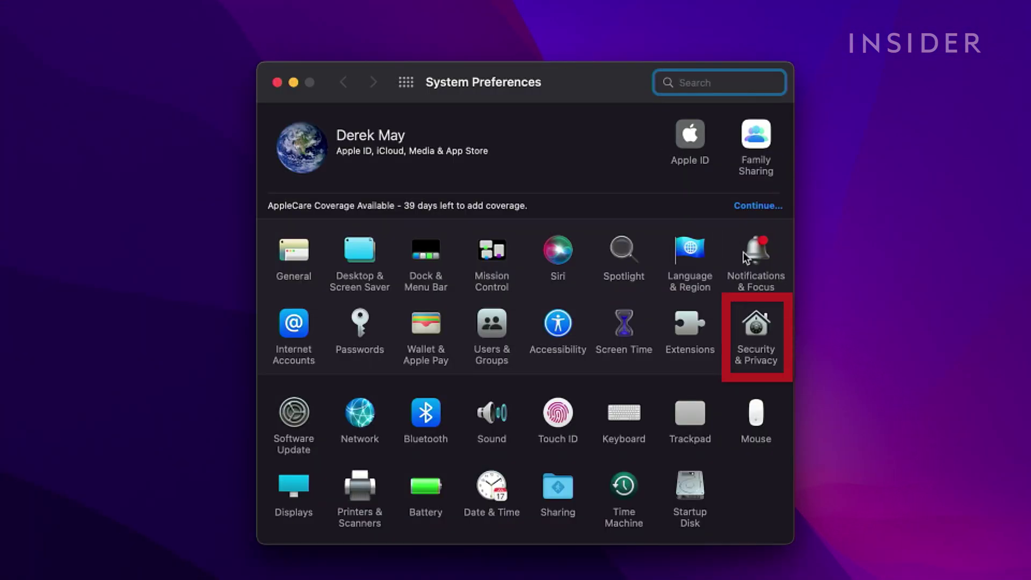
# Step: In Security & Privacy, tick 'Use your Apple Watch to unlock apps and your Mac'
pyautogui.click(766, 322)
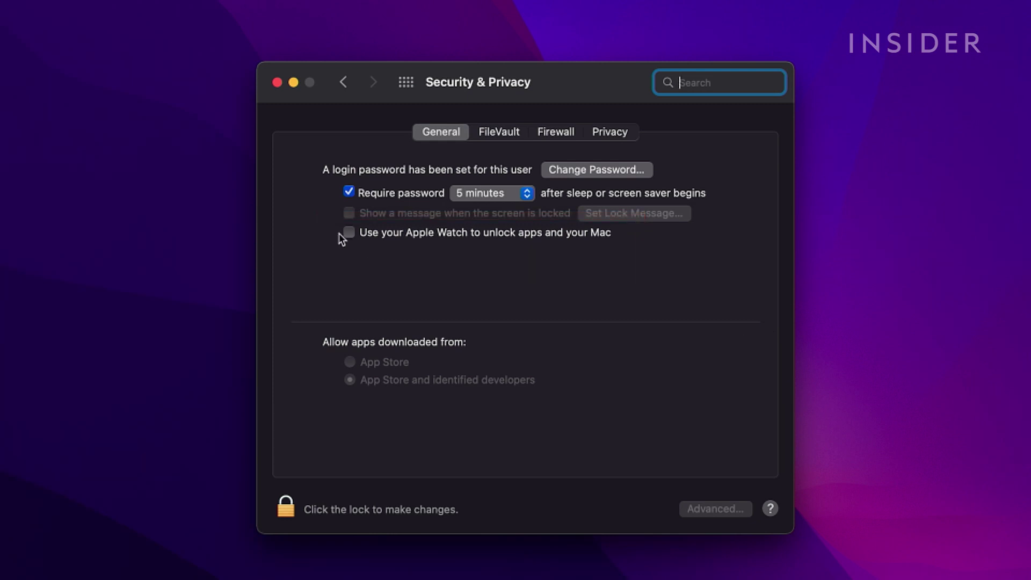
pyautogui.click(349, 233)
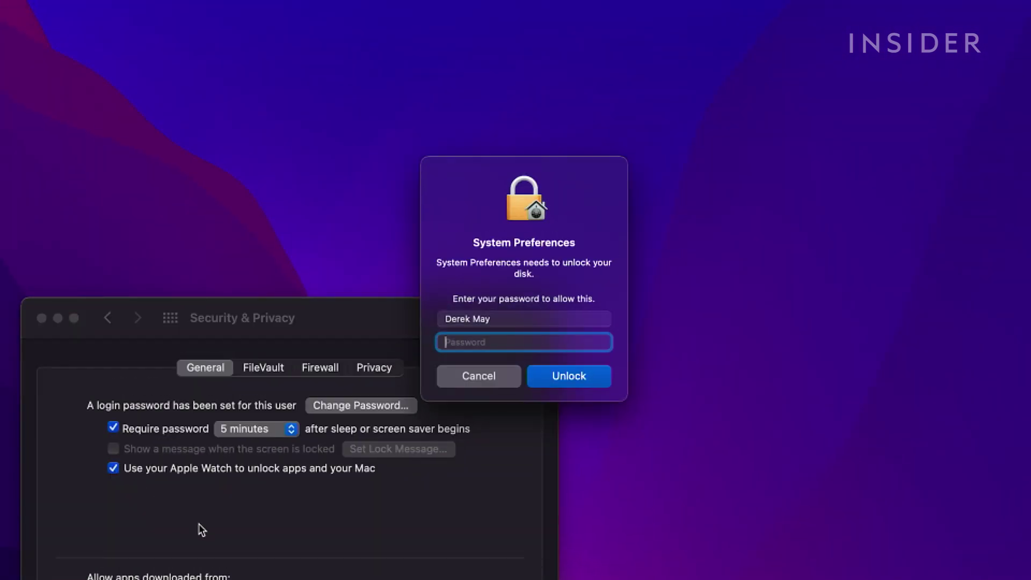